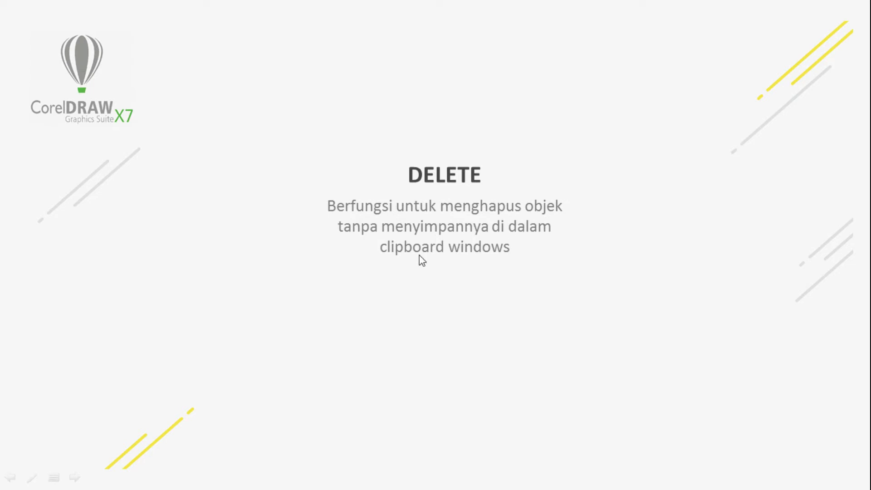
pyautogui.press('Left')
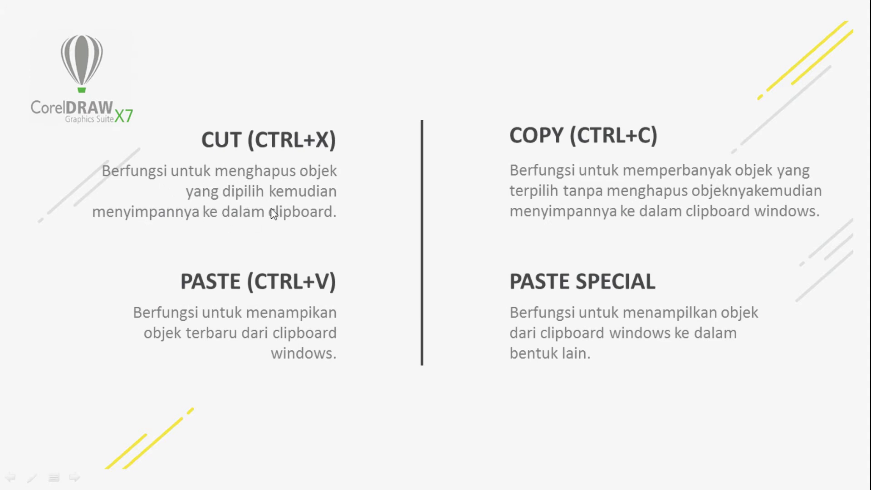
pyautogui.click(354, 214)
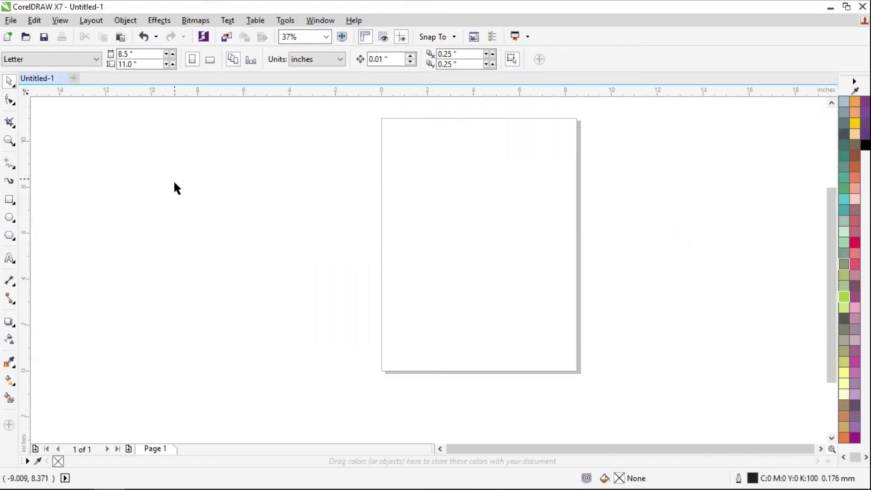
pyautogui.click(34, 20)
pyautogui.moveTo(53, 21)
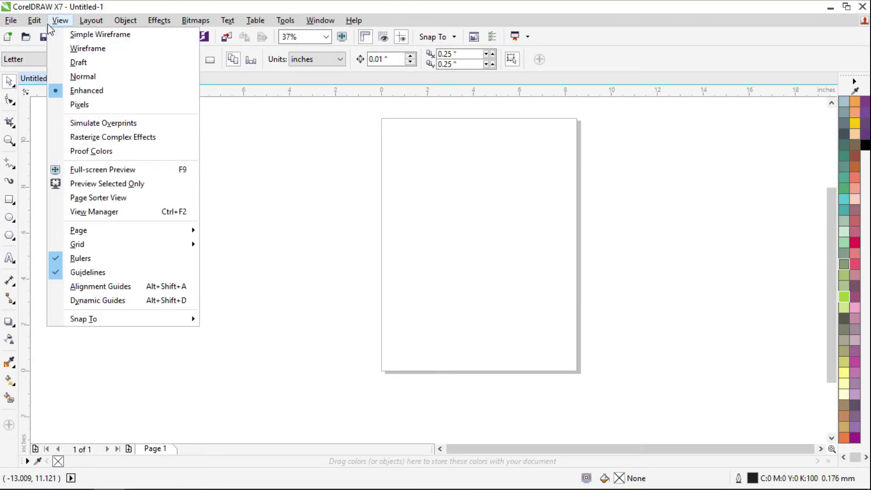
pyautogui.click(299, 194)
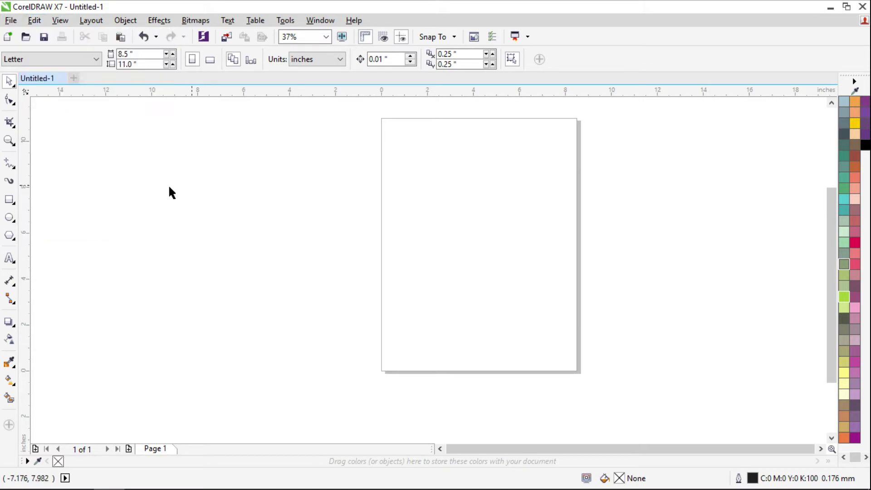
# Draw a square about 2.44 inches wide near the middle of the page and fill it with crimson (C:0 M:100 Y:60 K:0).
pyautogui.click(10, 199)
pyautogui.moveTo(450, 196); pyautogui.dragTo(508, 259)
pyautogui.press('space')
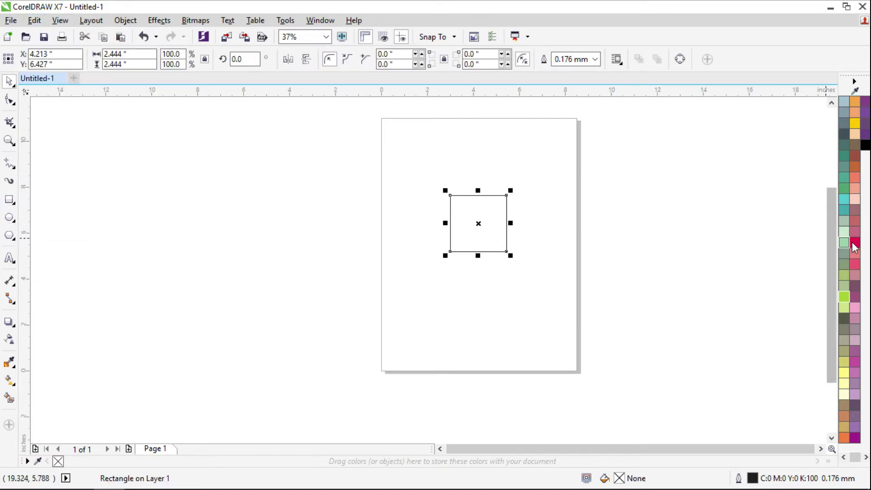
pyautogui.click(854, 243)
pyautogui.click(627, 223)
pyautogui.click(473, 226)
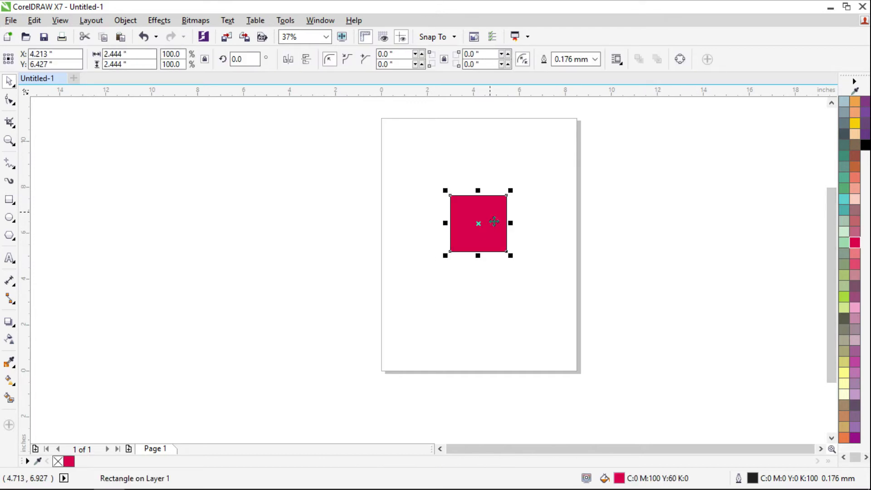
# Cut the crimson square to the clipboard and paste it back onto the page.
pyautogui.click(35, 21)
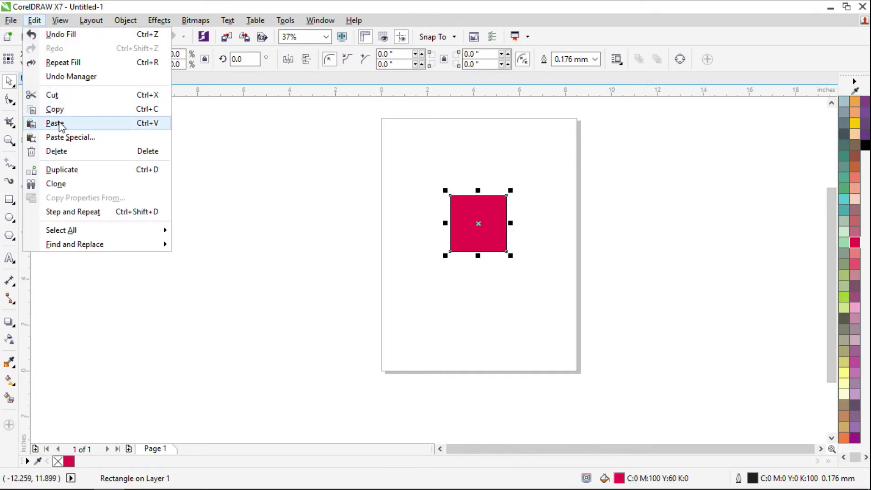
pyautogui.click(59, 96)
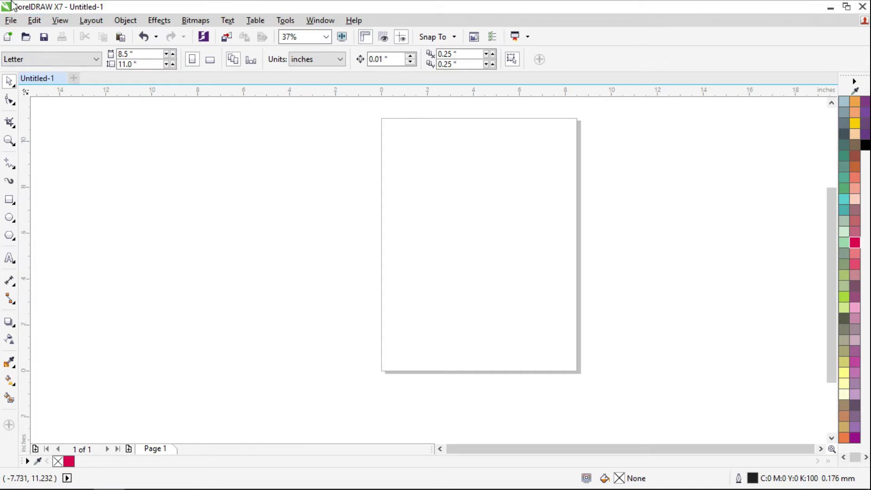
pyautogui.click(36, 22)
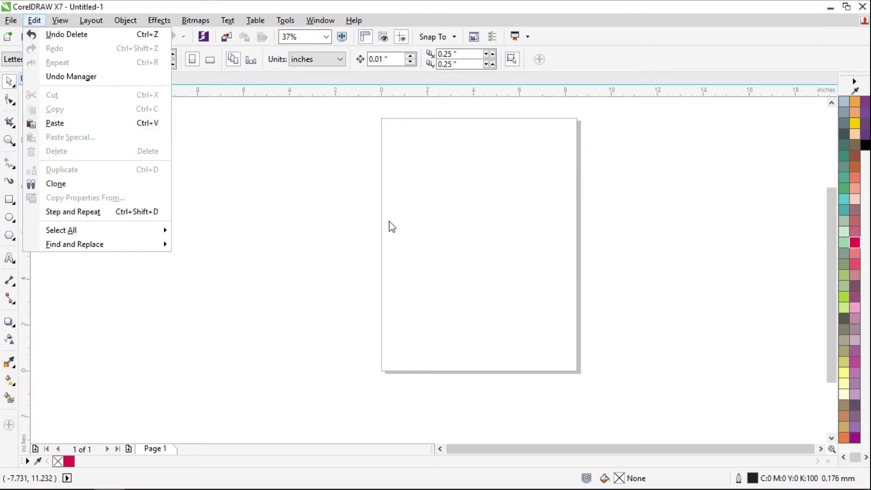
pyautogui.click(457, 203)
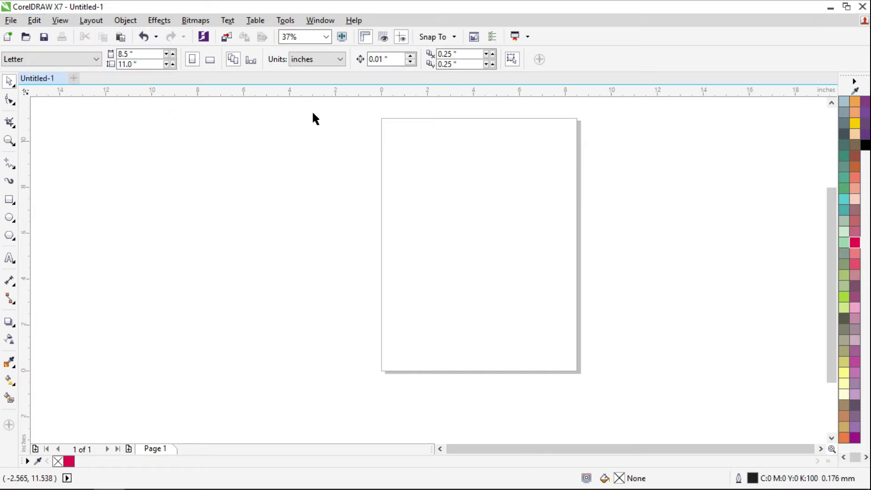
pyautogui.click(34, 20)
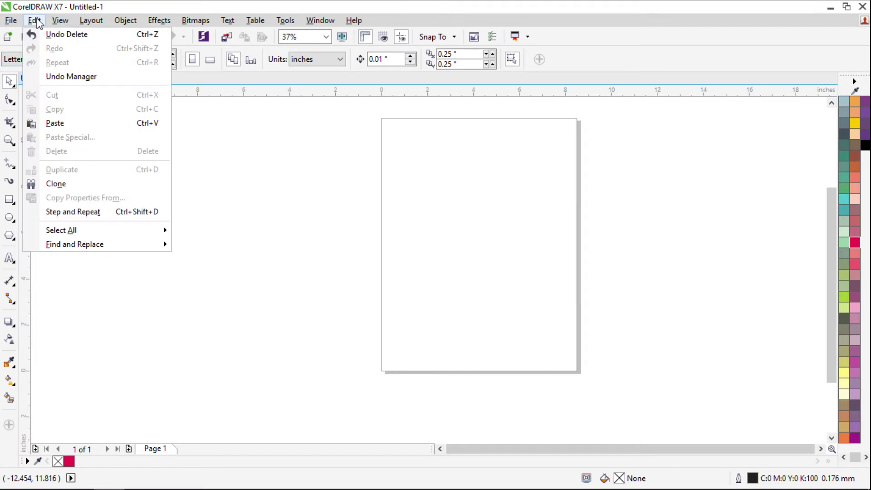
pyautogui.click(64, 123)
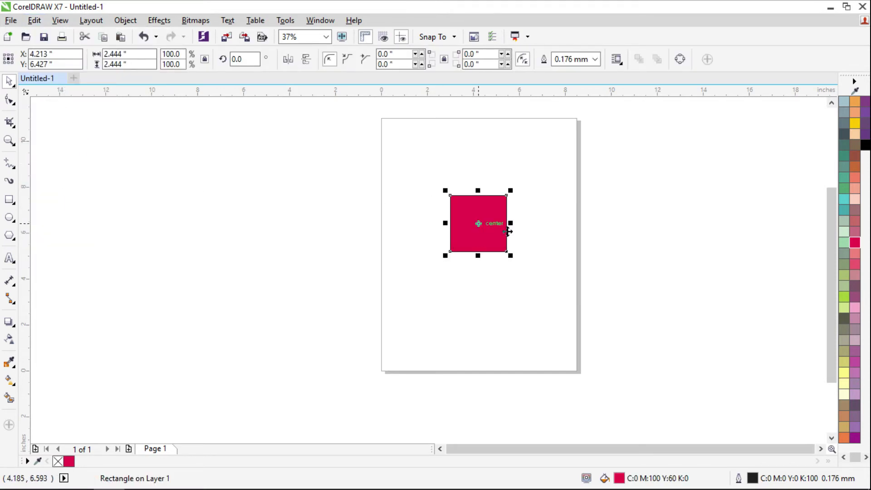
# Move the pasted square near the page's upper-left corner, and centre it on the page.
pyautogui.press('Escape')
pyautogui.moveTo(477, 222); pyautogui.dragTo(509, 158)
pyautogui.moveTo(510, 157); pyautogui.dragTo(439, 168)
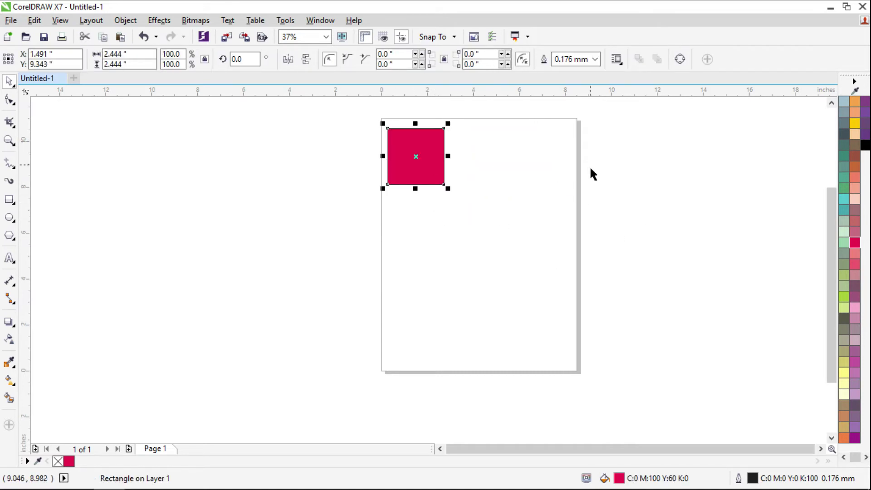
pyautogui.click(366, 179)
pyautogui.moveTo(427, 166); pyautogui.dragTo(474, 241)
pyautogui.press('p')
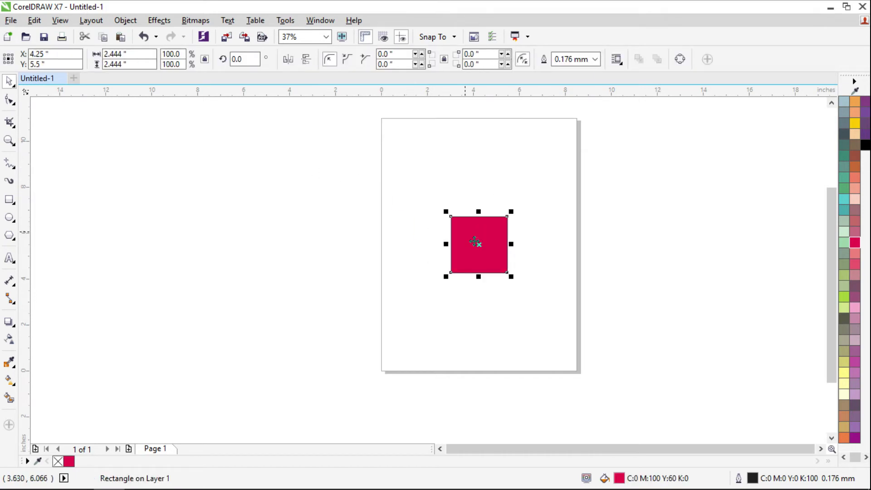
pyautogui.click(605, 214)
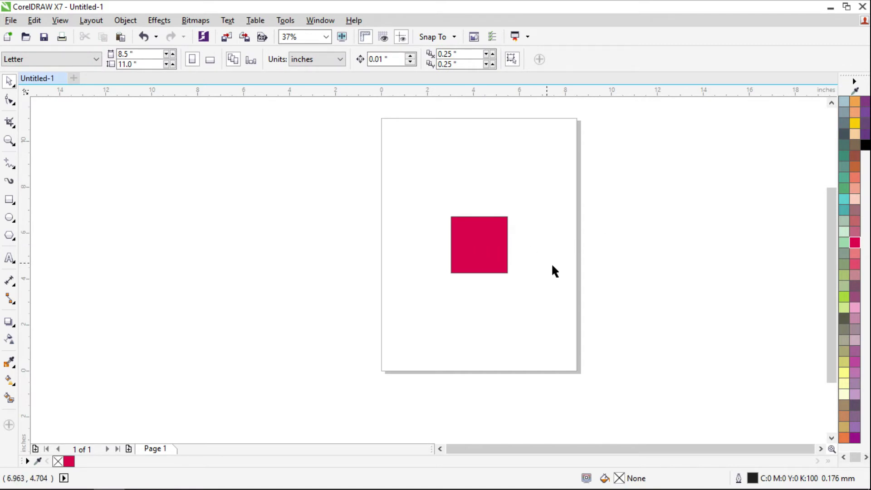
# Move the square to the upper-left area of the page, at about X 2.47, Y 8.75 inches, and copy it.
pyautogui.moveTo(483, 245); pyautogui.dragTo(443, 171)
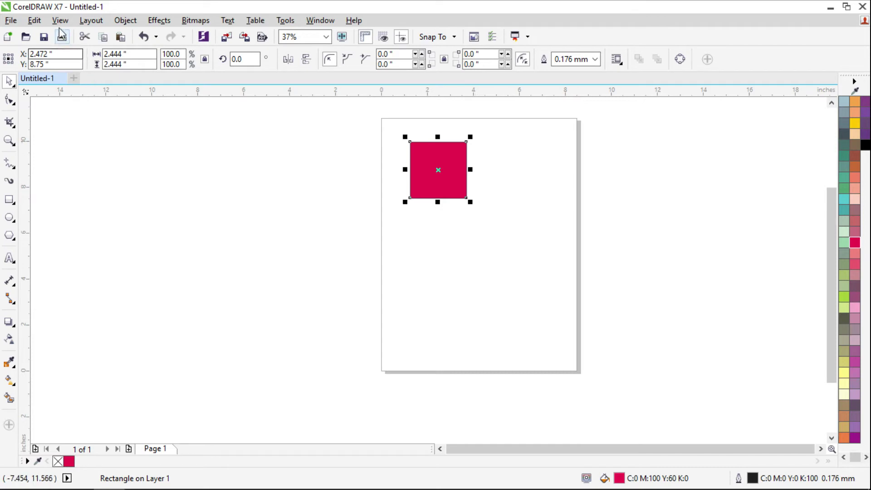
pyautogui.click(35, 20)
pyautogui.click(69, 111)
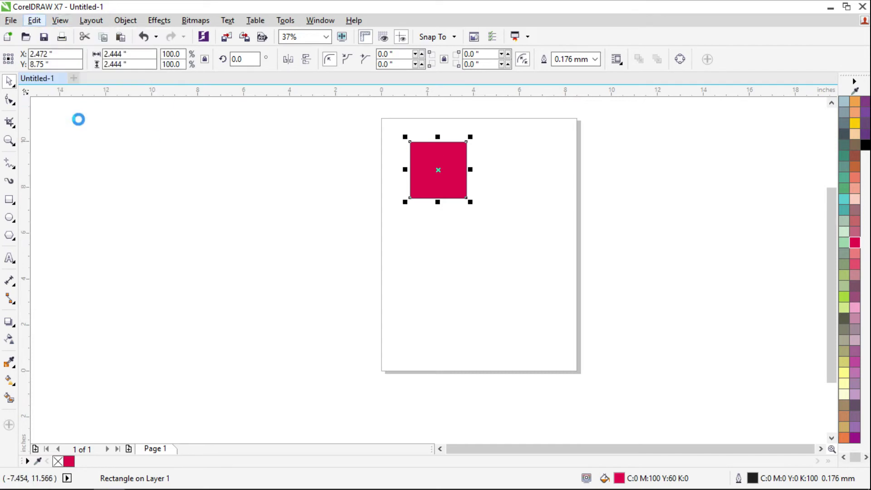
pyautogui.click(470, 224)
# Move the original square to about X 5.39, Y 6.72 inches and paste the copy onto the page.
pyautogui.moveTo(439, 166); pyautogui.dragTo(506, 213)
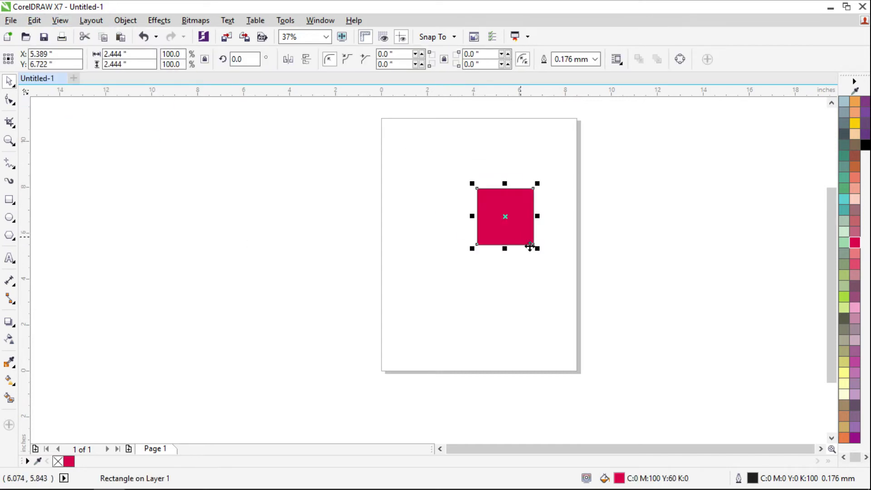
pyautogui.click(545, 316)
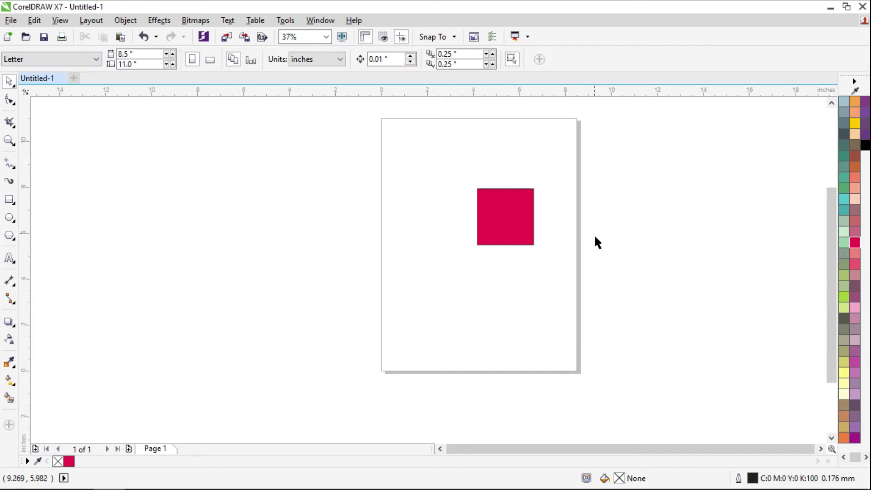
pyautogui.click(34, 21)
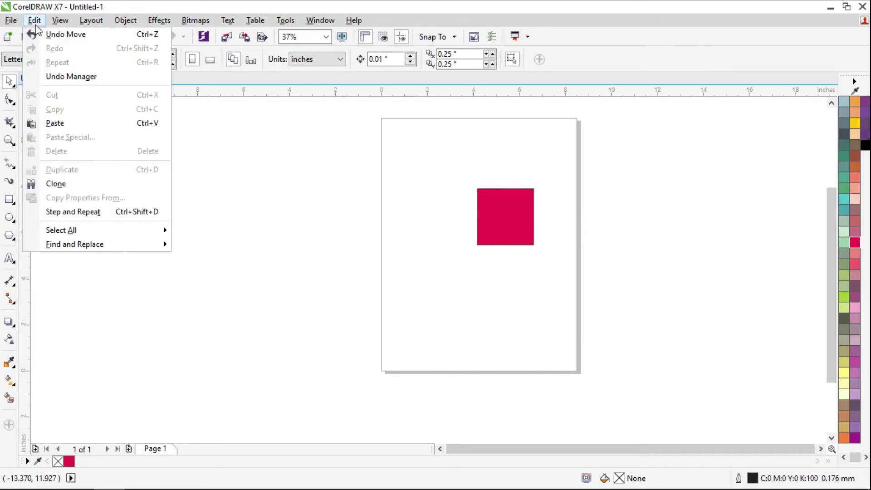
pyautogui.click(61, 123)
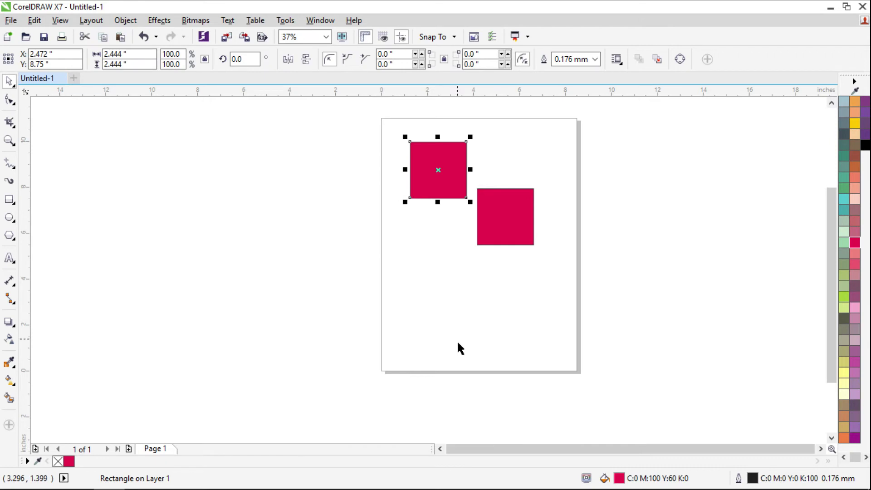
# Delete the pasted square and the original square from the page.
pyautogui.click(60, 20)
pyautogui.click(60, 21)
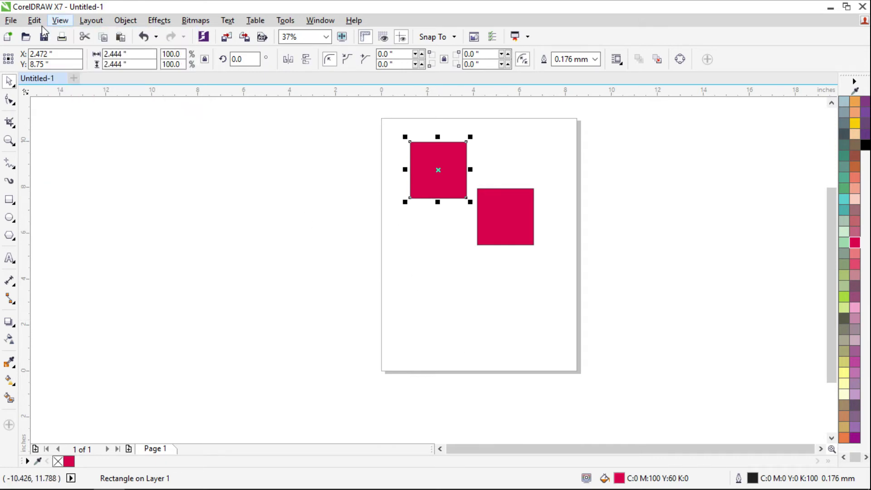
pyautogui.click(35, 20)
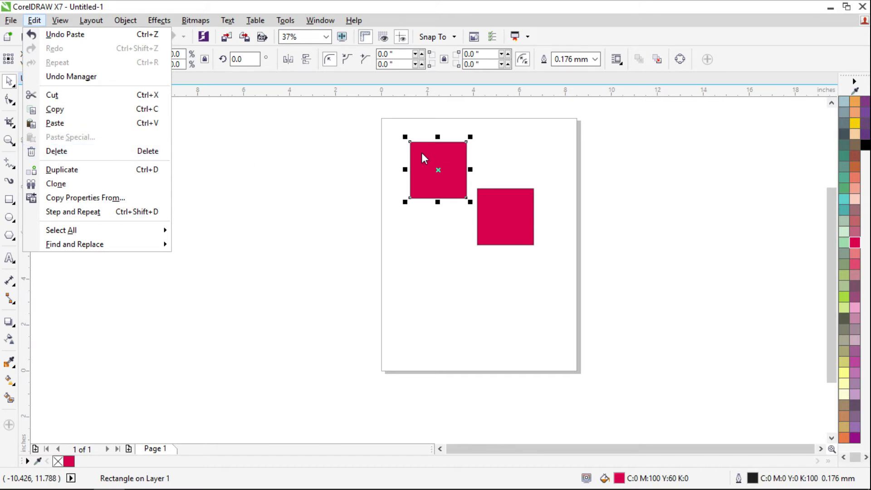
pyautogui.click(114, 152)
pyautogui.click(505, 217)
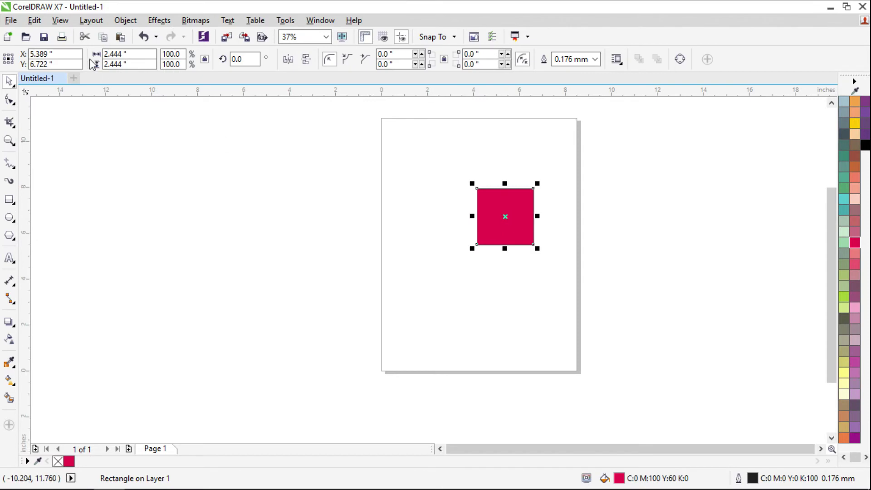
pyautogui.click(39, 22)
pyautogui.click(77, 151)
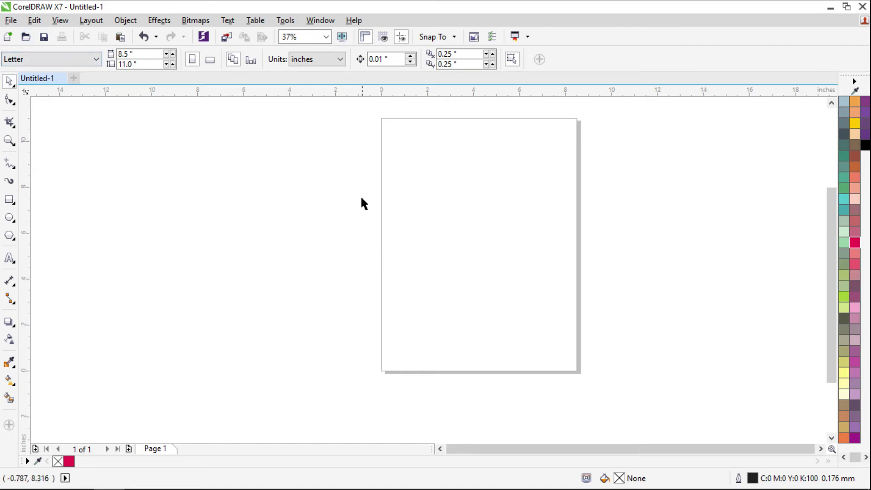
# Paste the square from the clipboard onto the empty page.
pyautogui.moveTo(386, 123); pyautogui.dragTo(468, 217)
pyautogui.click(35, 20)
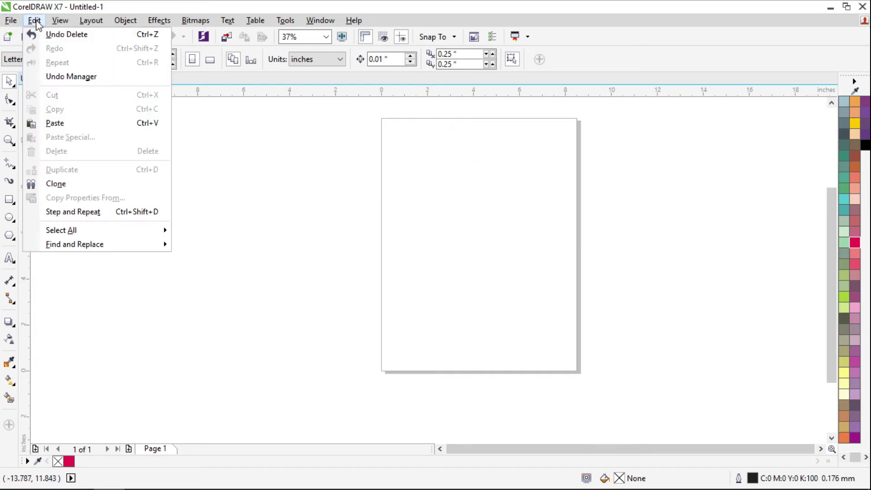
pyautogui.click(67, 125)
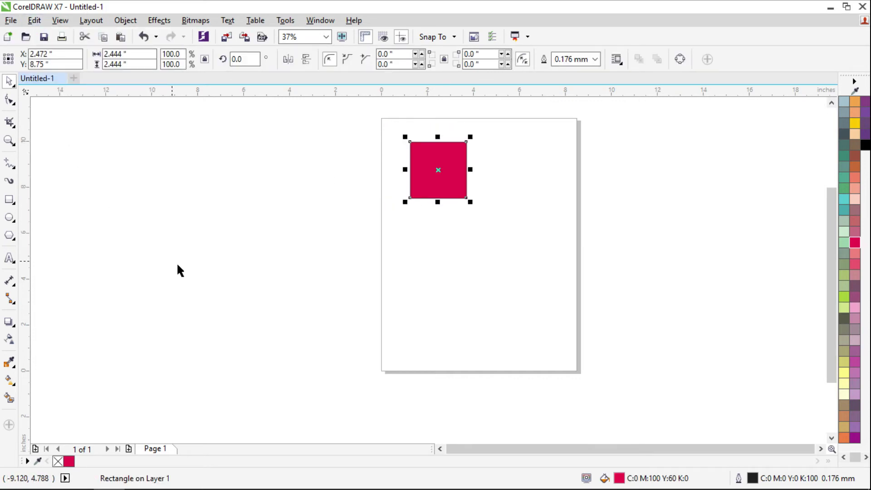
pyautogui.moveTo(392, 127); pyautogui.dragTo(500, 232)
pyautogui.click(509, 232)
# Select the pasted crimson square and delete it from the page.
pyautogui.click(442, 167)
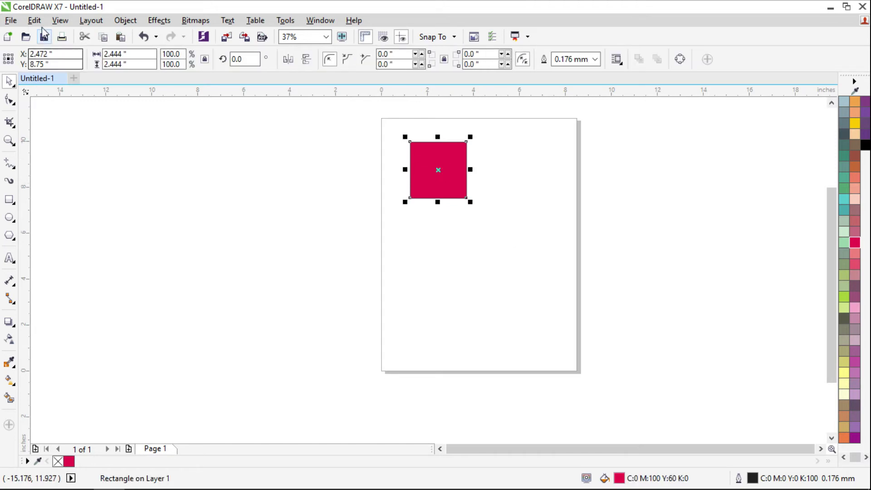
pyautogui.click(35, 20)
pyautogui.click(68, 150)
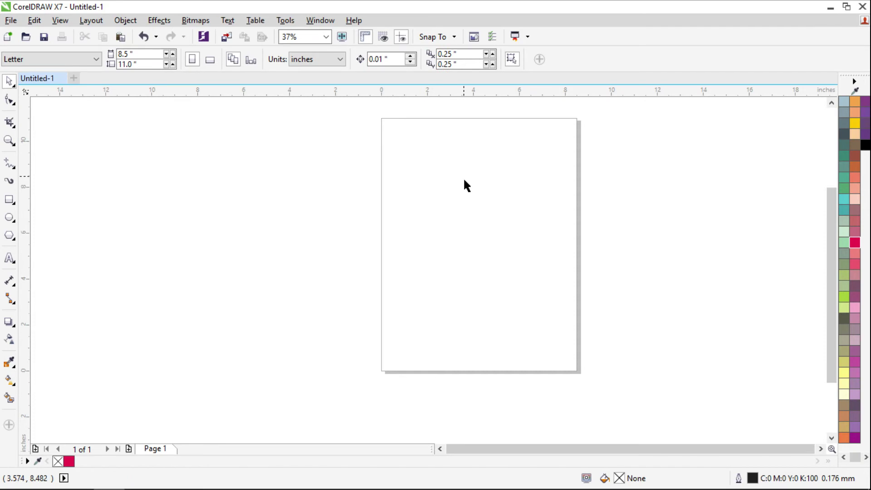
pyautogui.click(36, 21)
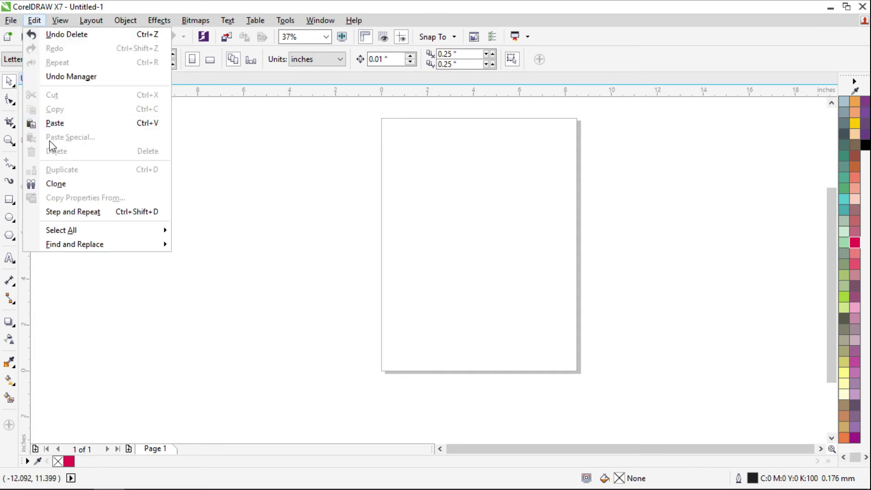
pyautogui.click(303, 188)
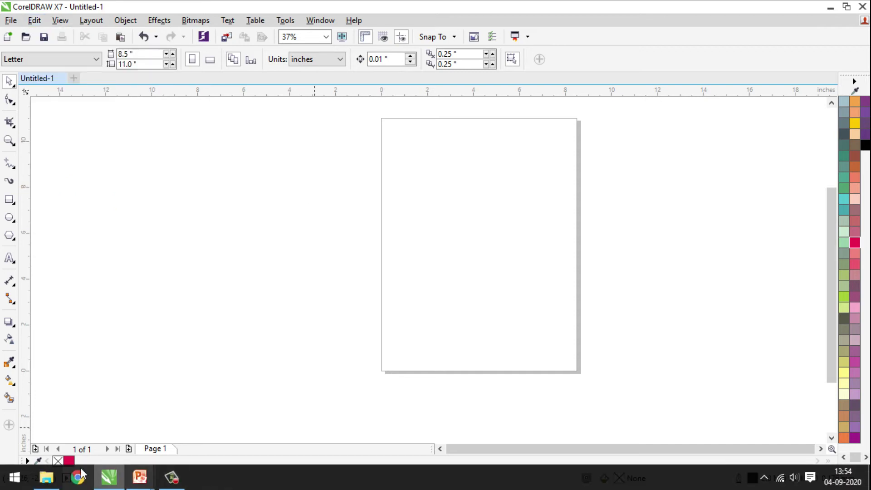
# Switch to File Explorer and open "Panduan lengkap belajar corel draw.docx" from the Documents folder in Word.
pyautogui.click(46, 481)
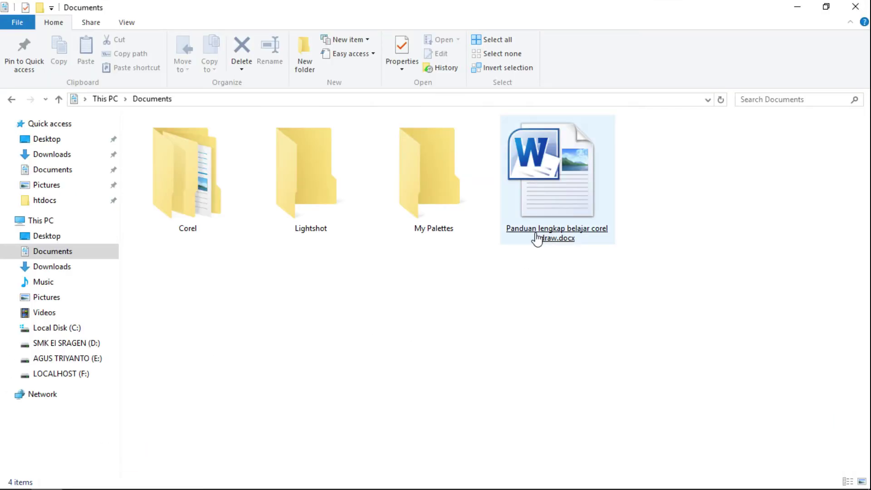
pyautogui.click(558, 172)
pyautogui.doubleClick(550, 175)
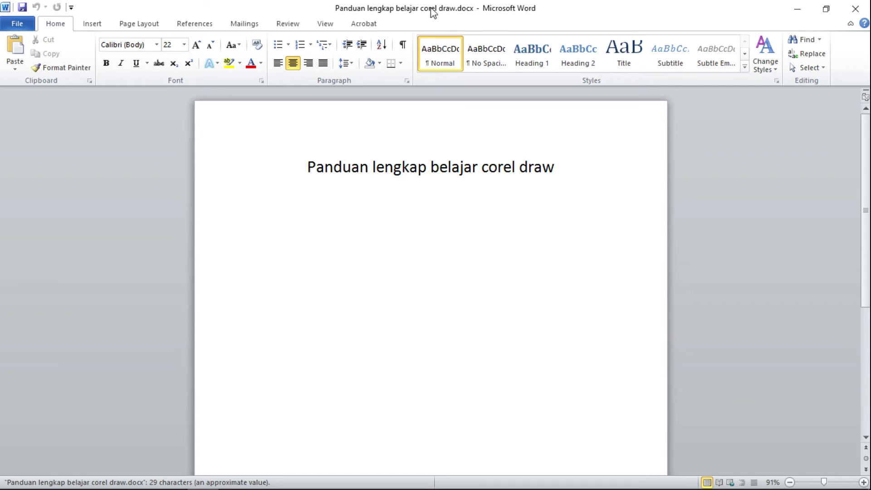
# Copy the title line "Panduan lengkap belajar corel draw" in the Word document.
pyautogui.moveTo(313, 175)
pyautogui.mouseDown()
pyautogui.moveTo(521, 179)
pyautogui.moveTo(516, 204)
pyautogui.mouseUp()
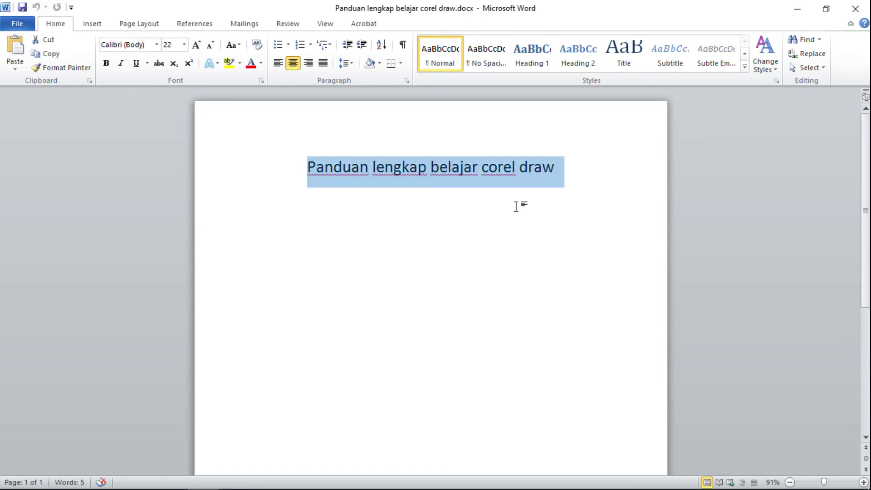
pyautogui.rightClick(414, 173)
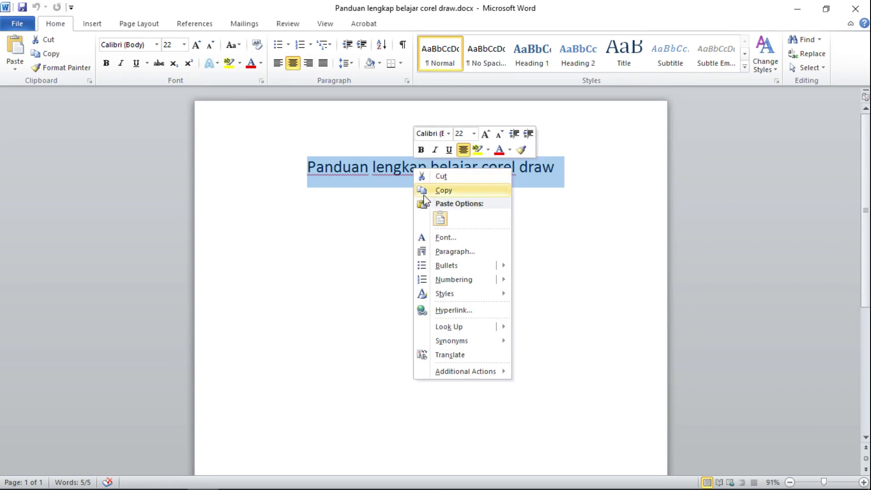
pyautogui.click(442, 190)
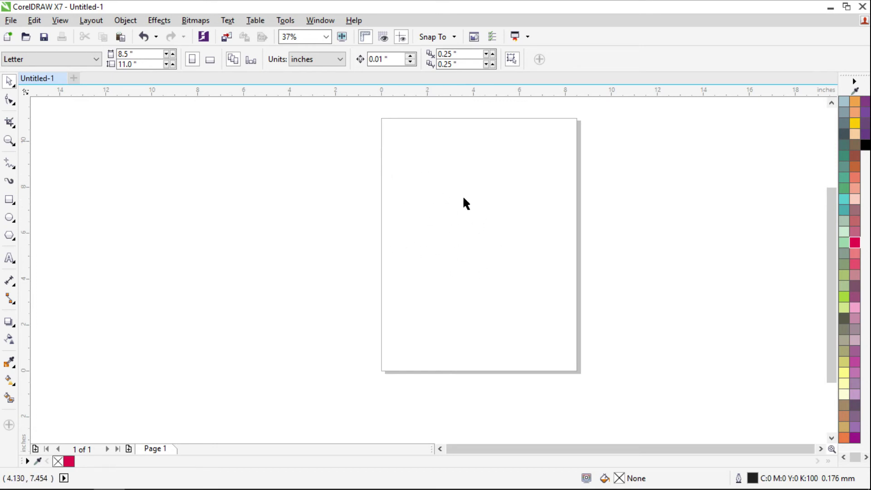
# Switch to CorelDRAW, open Paste Special and go through the available paste formats for the copied line.
pyautogui.click(38, 20)
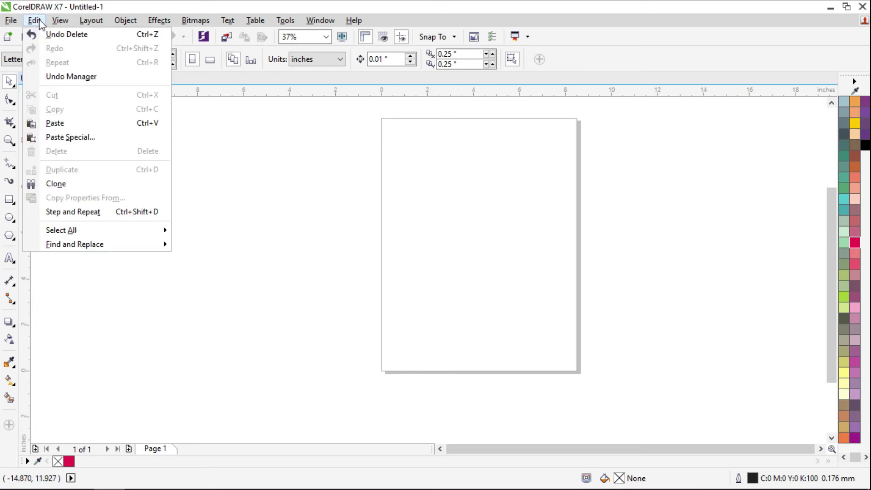
pyautogui.click(70, 138)
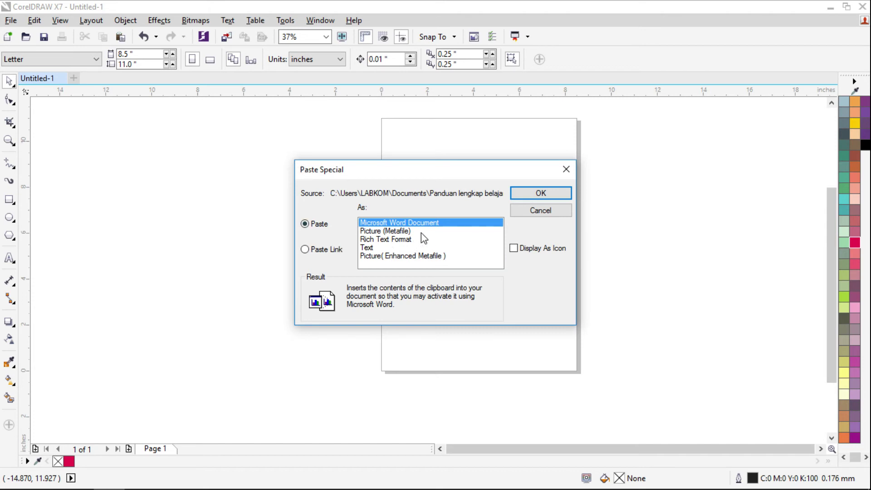
pyautogui.click(383, 232)
pyautogui.click(377, 239)
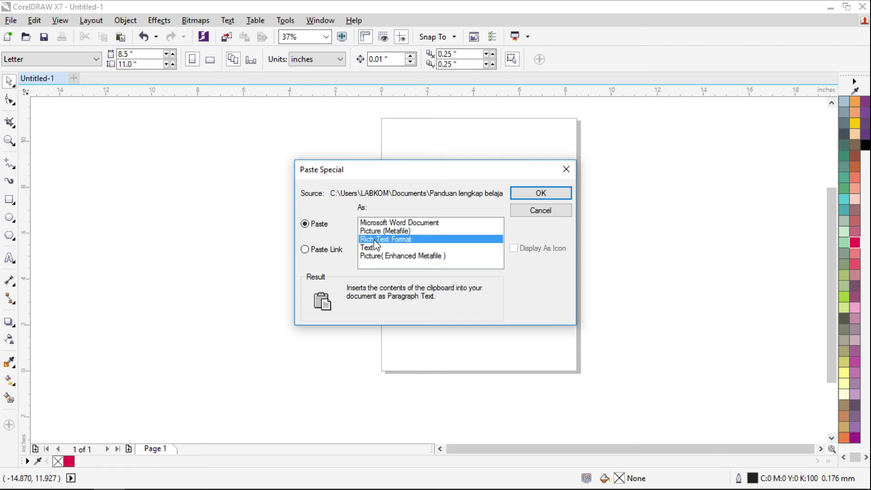
pyautogui.click(376, 250)
pyautogui.click(392, 257)
pyautogui.click(386, 246)
pyautogui.click(387, 239)
pyautogui.click(388, 232)
pyautogui.click(387, 223)
# Compare Paste with Paste Link for the copied Word line, and paste it onto the page as Text.
pyautogui.click(385, 248)
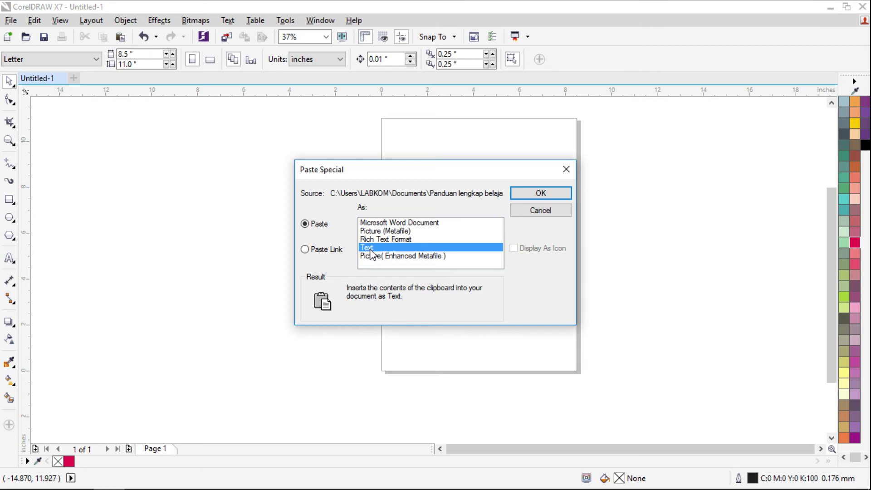
pyautogui.click(317, 250)
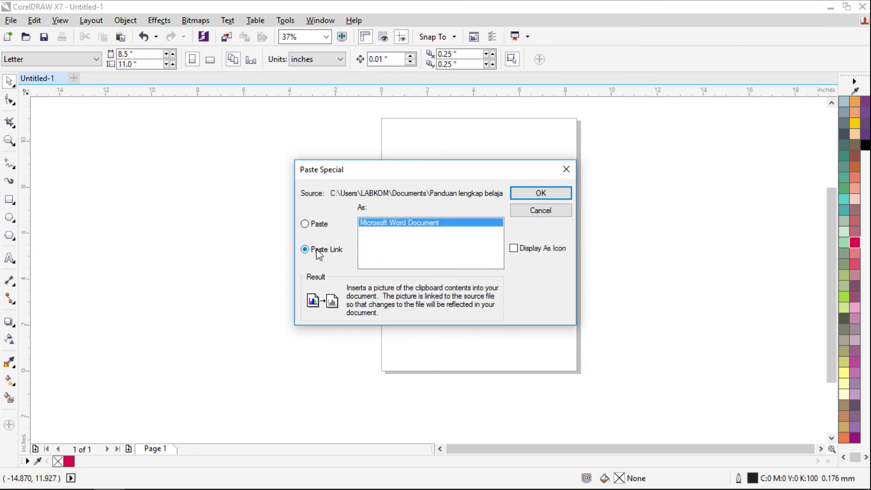
pyautogui.click(317, 223)
pyautogui.moveTo(166, 481)
pyautogui.click(202, 476)
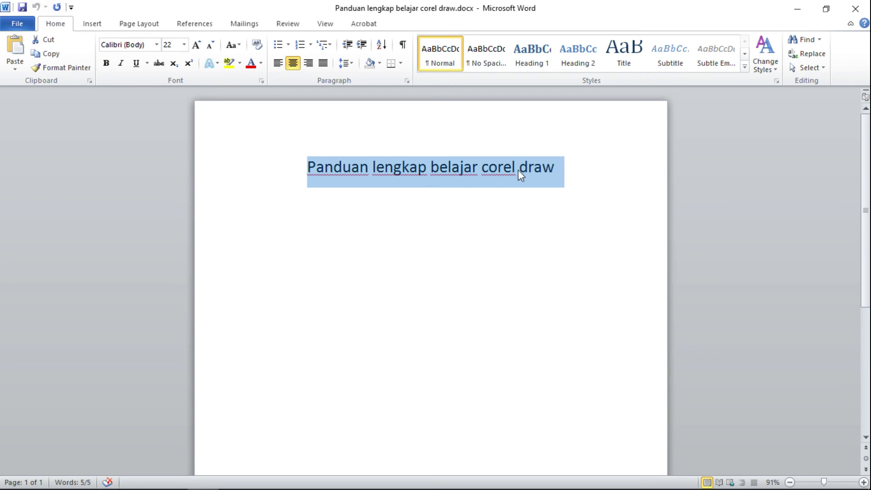
pyautogui.moveTo(159, 487)
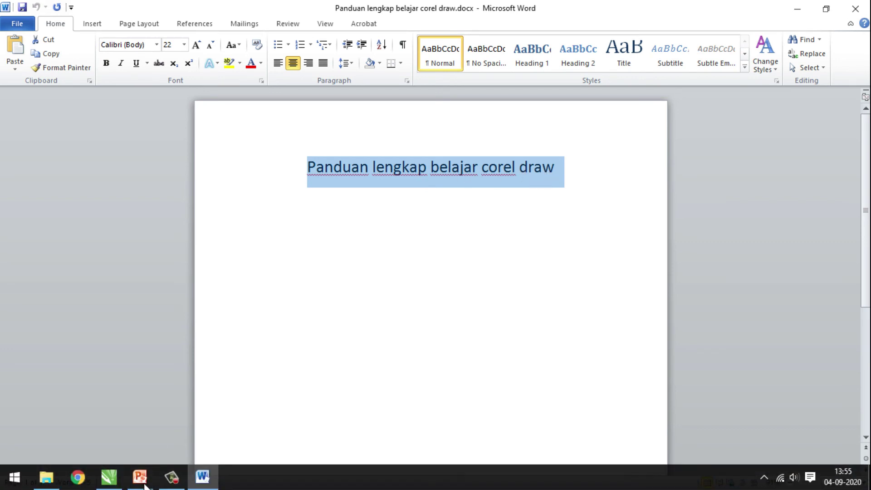
pyautogui.click(111, 478)
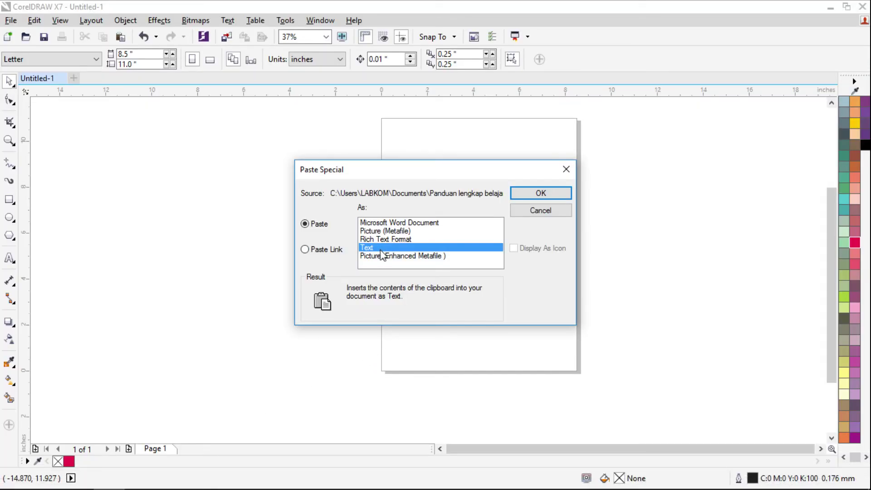
pyautogui.click(328, 250)
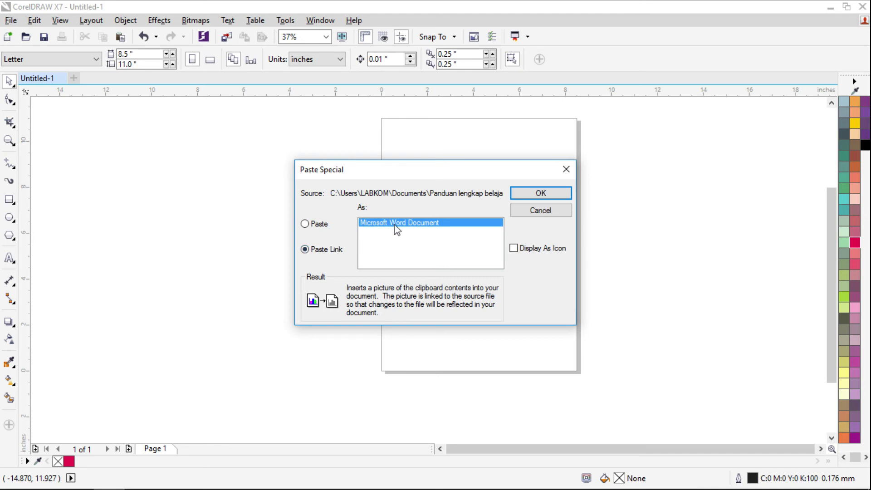
pyautogui.click(318, 224)
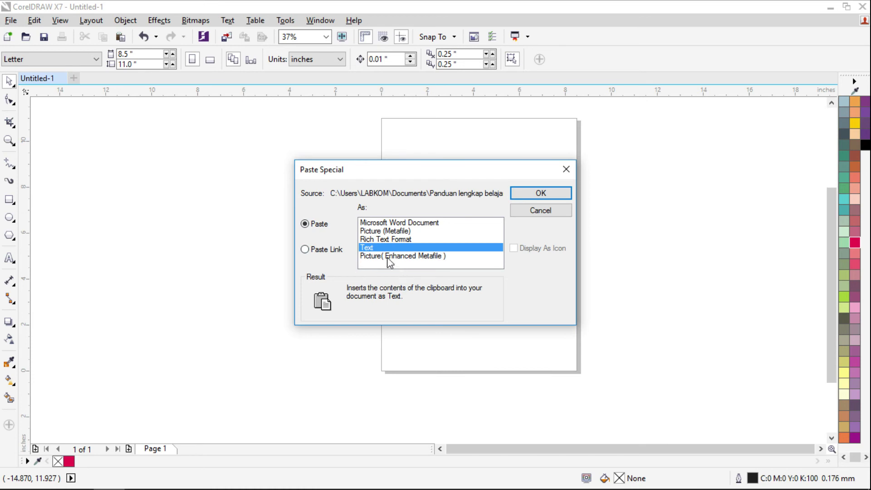
pyautogui.click(537, 195)
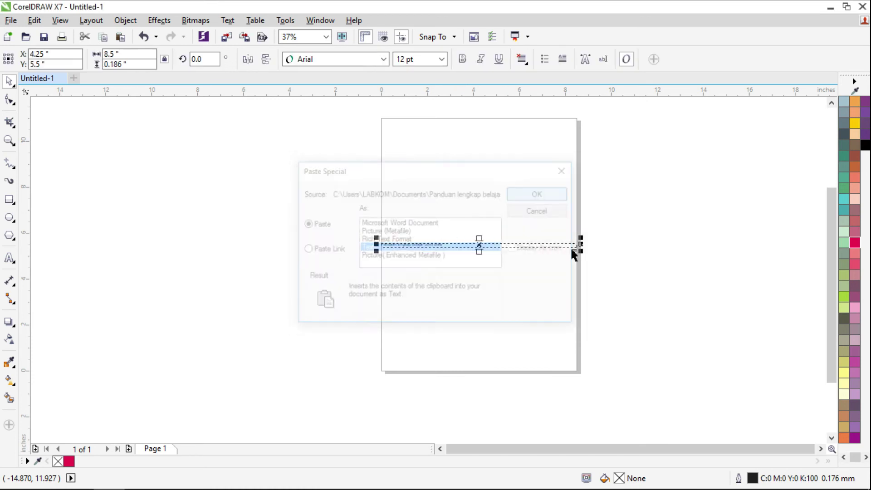
# Inspect the pasted paragraph text up close and check that it opens for text editing.
pyautogui.click(610, 263)
pyautogui.scroll(3, 410, 247)
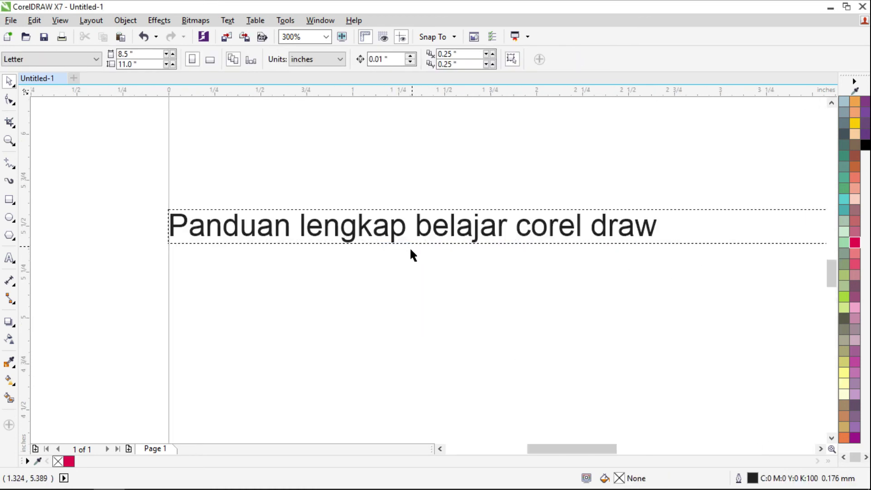
pyautogui.doubleClick(338, 231)
pyautogui.scroll(-2, 349, 251)
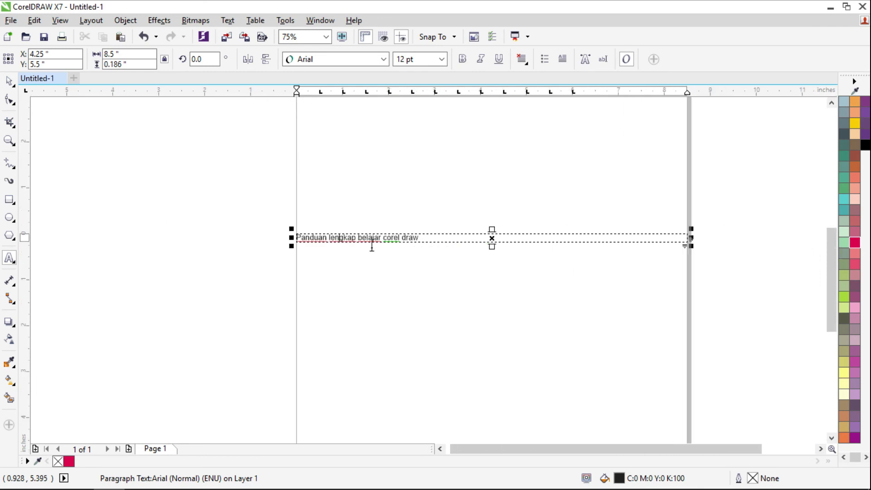
pyautogui.click(8, 82)
pyautogui.click(375, 309)
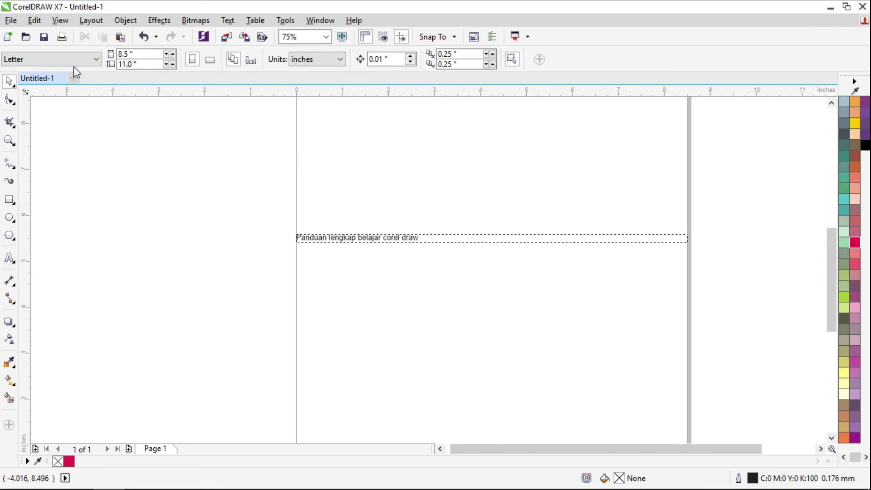
# Use Paste Special to insert the copied line as a linked Microsoft Word Document object.
pyautogui.click(41, 22)
pyautogui.click(74, 138)
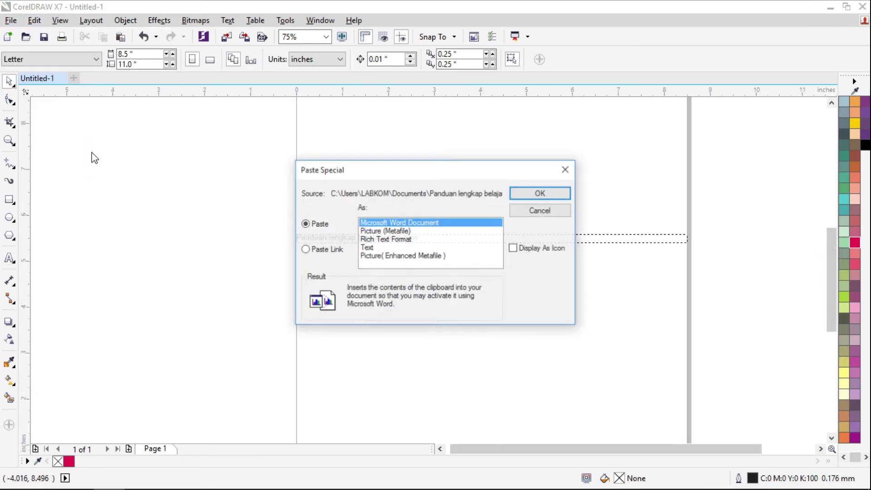
pyautogui.click(330, 250)
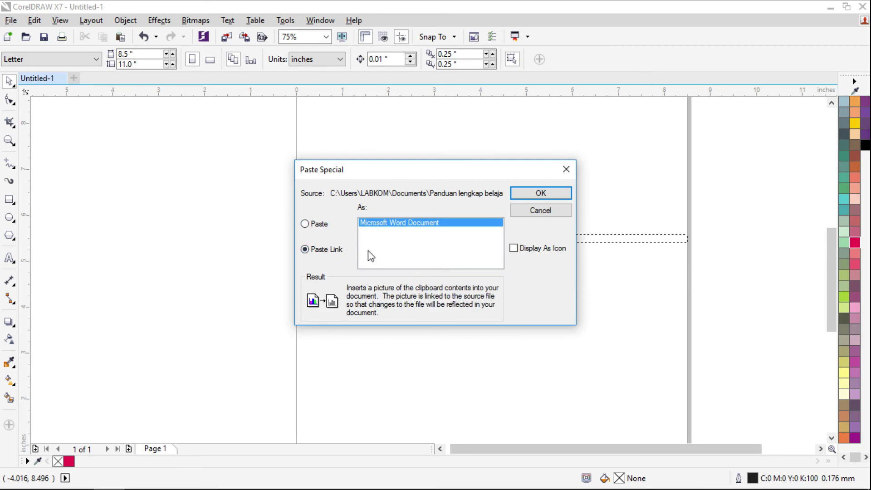
pyautogui.click(526, 194)
# Arrange the two pasted lines so the linked Word text sits above the Arial paragraph text.
pyautogui.click(406, 218)
pyautogui.moveTo(411, 242); pyautogui.dragTo(356, 231)
pyautogui.click(258, 217)
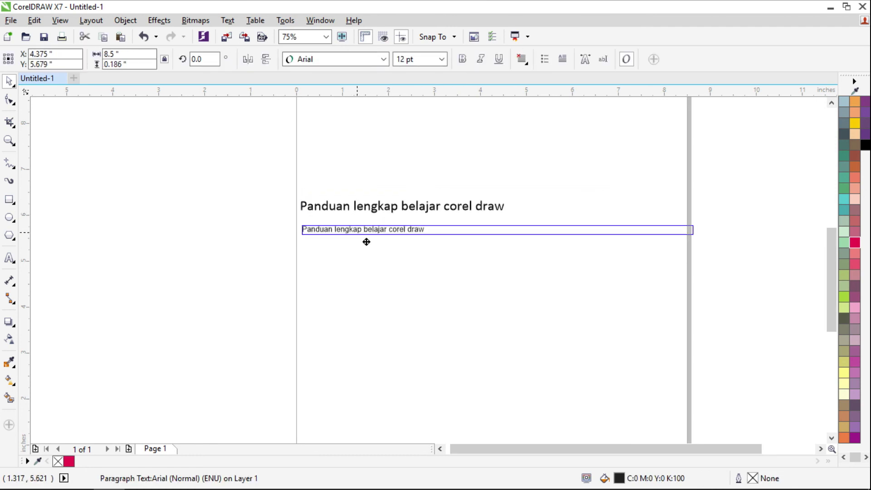
pyautogui.click(362, 218)
pyautogui.scroll(3, 366, 233)
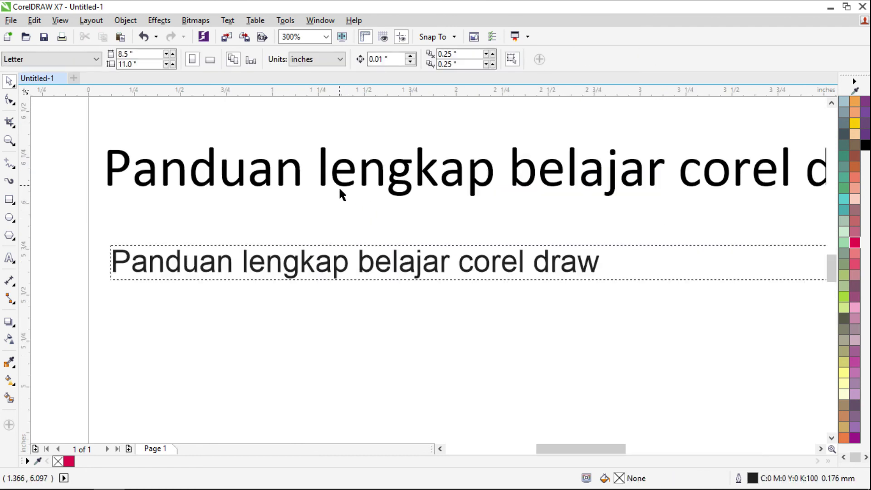
pyautogui.scroll(-2, 276, 196)
pyautogui.moveTo(142, 136); pyautogui.dragTo(633, 222)
pyautogui.moveTo(421, 183); pyautogui.dragTo(419, 162)
pyautogui.moveTo(298, 230); pyautogui.dragTo(299, 234)
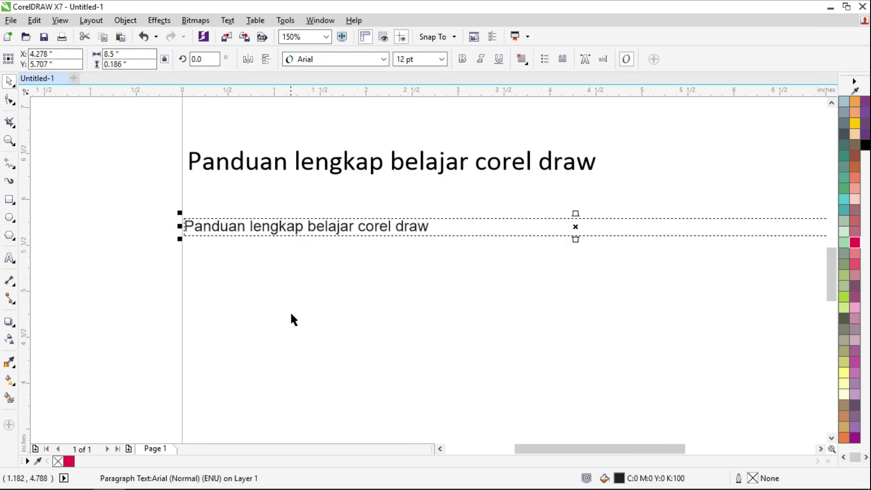
pyautogui.click(357, 323)
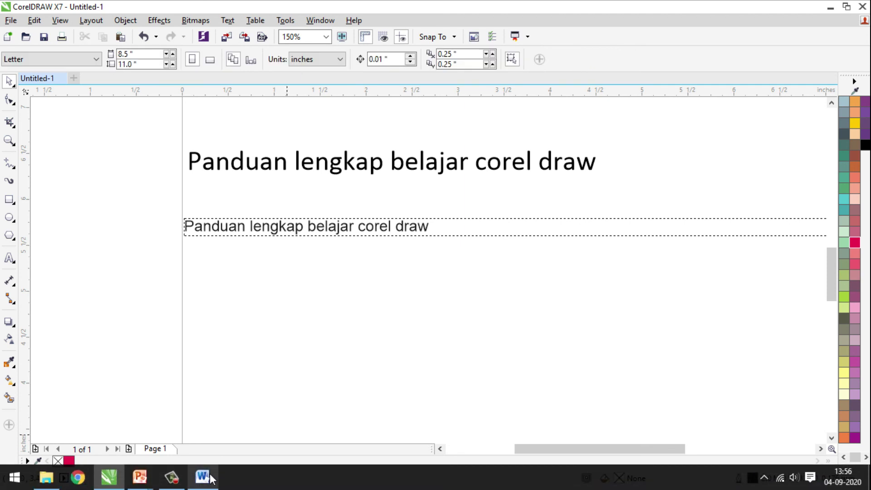
# Switch to Word and close the "Panduan lengkap belajar corel draw.docx" document.
pyautogui.click(202, 477)
pyautogui.click(855, 8)
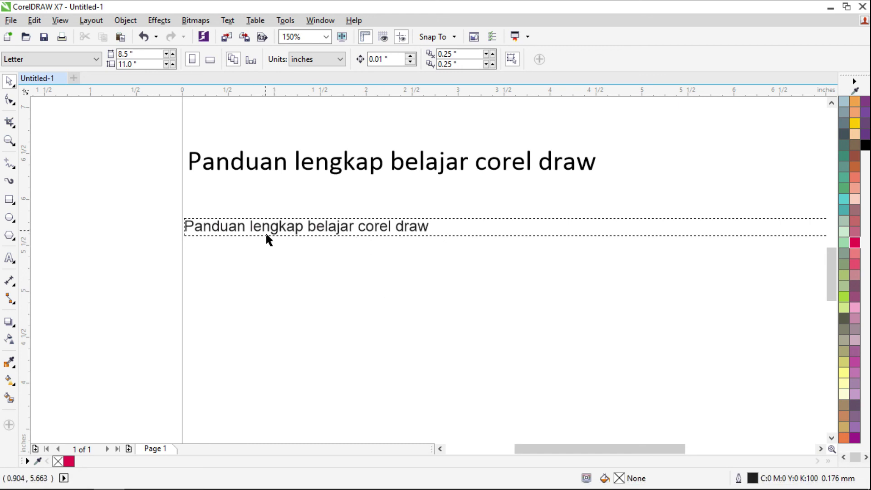
# Move the Arial paragraph text slightly lower in CorelDRAW and append "bagian ke 6" to its line.
pyautogui.moveTo(422, 230); pyautogui.dragTo(429, 253)
pyautogui.doubleClick(429, 253)
pyautogui.click(459, 257)
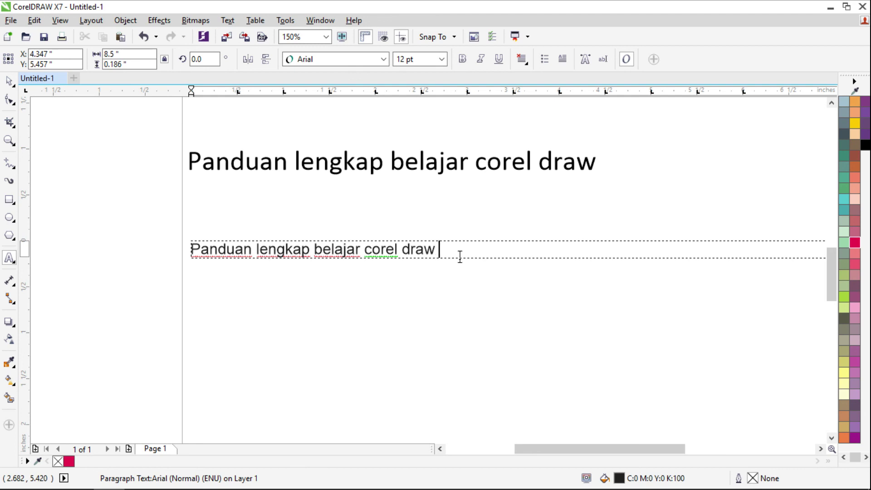
pyautogui.write('bagian ke 6')
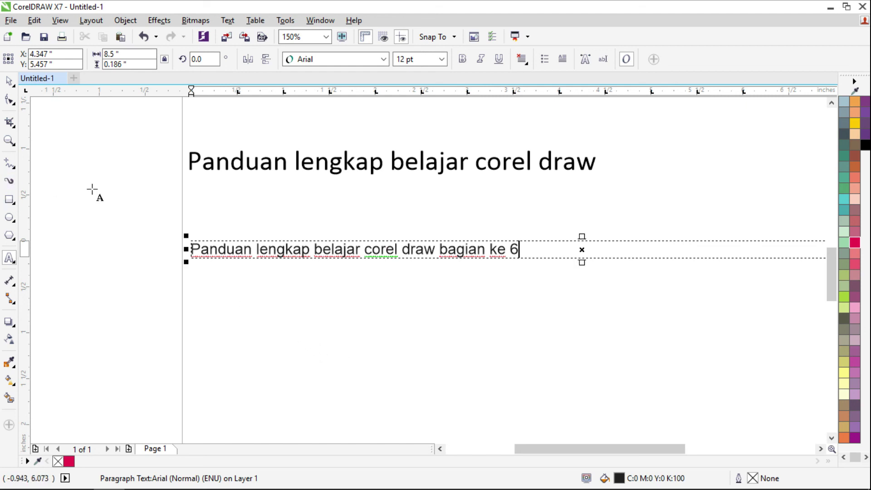
pyautogui.click(9, 81)
pyautogui.click(105, 168)
# Move the linked Word text slightly down and to the right, and try to open it for editing.
pyautogui.moveTo(269, 169); pyautogui.dragTo(282, 189)
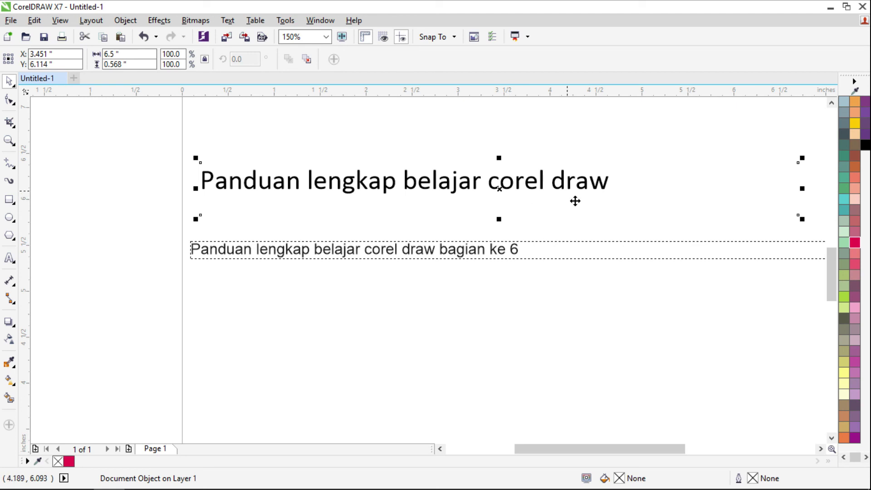
pyautogui.doubleClick(534, 223)
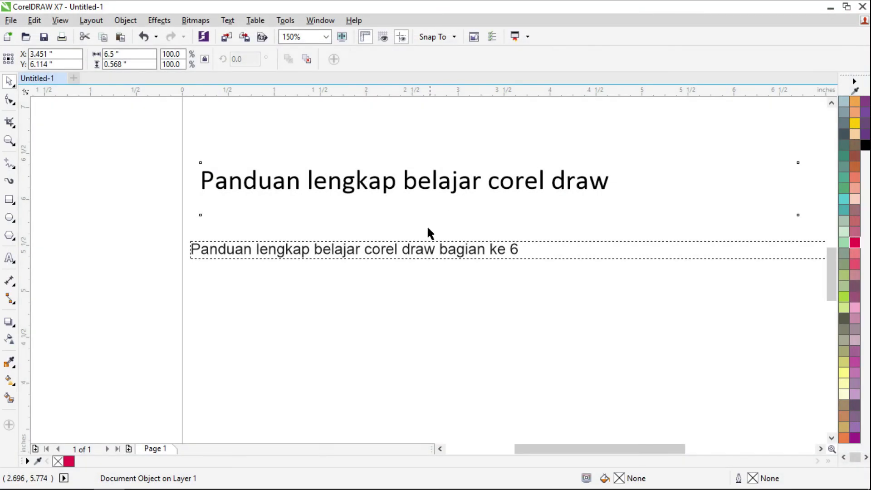
pyautogui.click(430, 233)
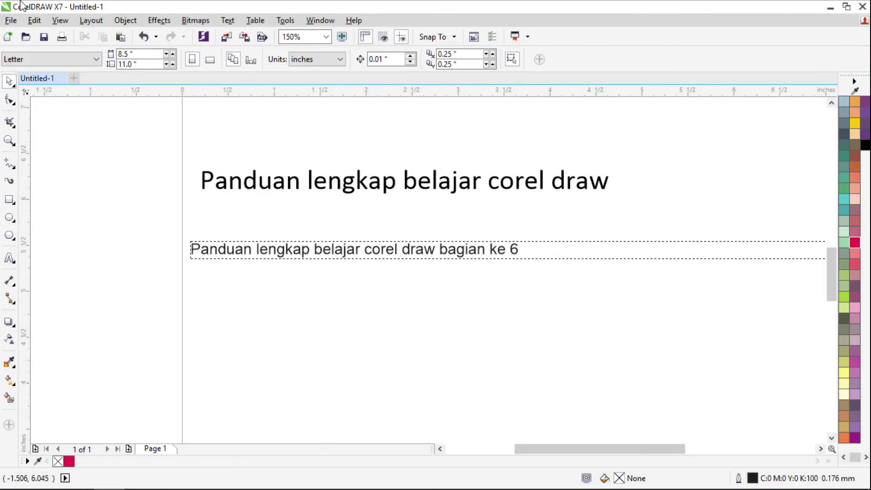
# Bring up the Find and Replace commands.
pyautogui.click(34, 21)
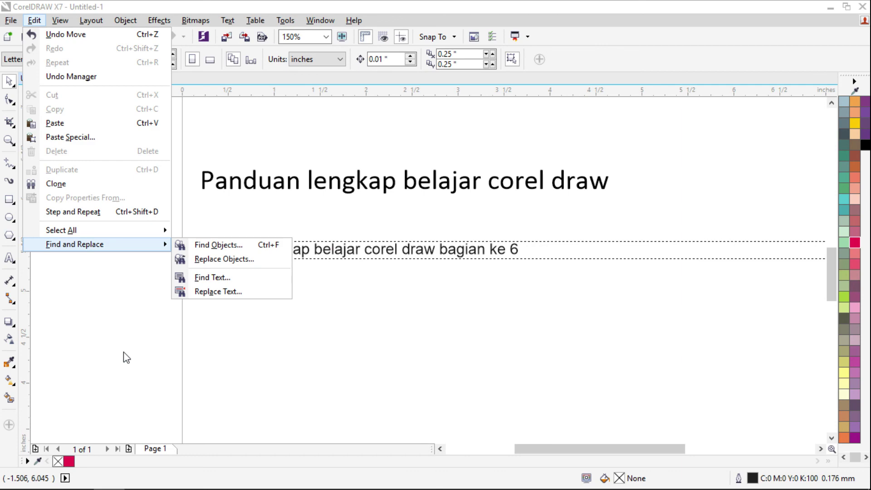